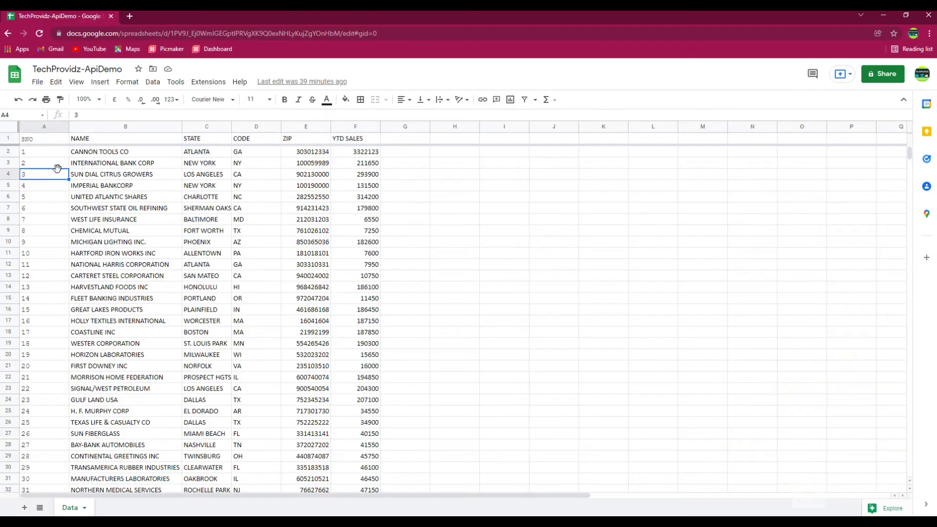
Review the sales table by selecting the SNO header and the company name in B7.
{"action": "left_click", "coordinate": [50, 142]}
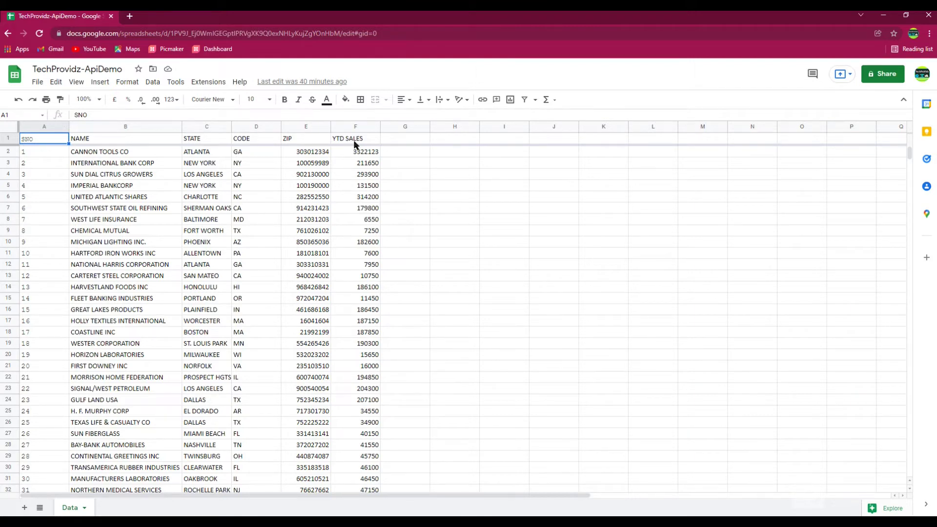
{"action": "left_click", "coordinate": [136, 211]}
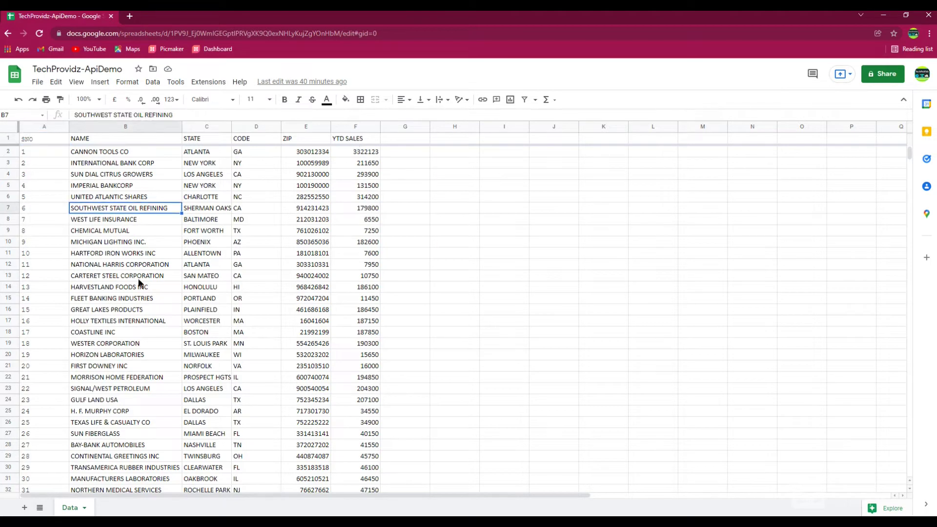
{"action": "scroll", "coordinate": [139, 283], "scroll_direction": "down", "scroll_amount": 1}
{"action": "scroll", "coordinate": [139, 284], "scroll_direction": "up", "scroll_amount": 1}
Load sheetdb.io in a new tab and sign in with the Google account.
{"action": "left_click", "coordinate": [129, 16]}
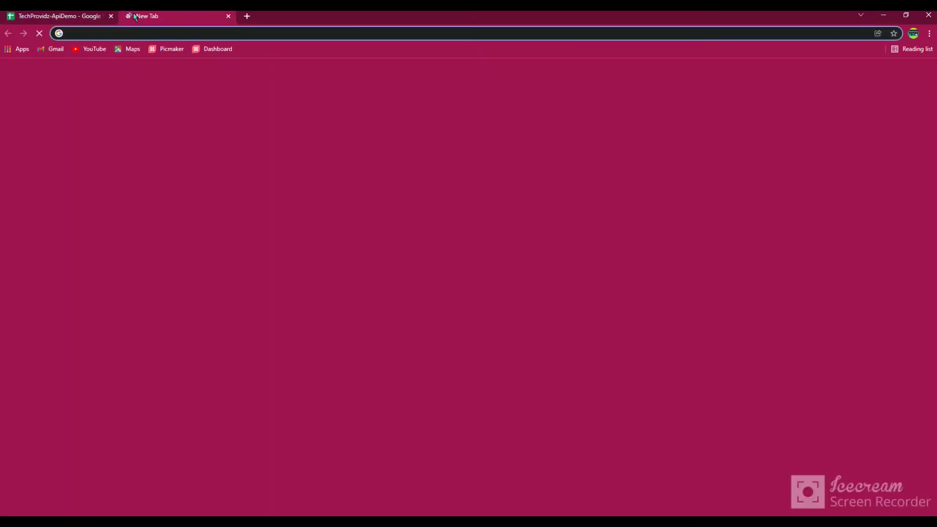
{"action": "type", "text": "sheetd"}
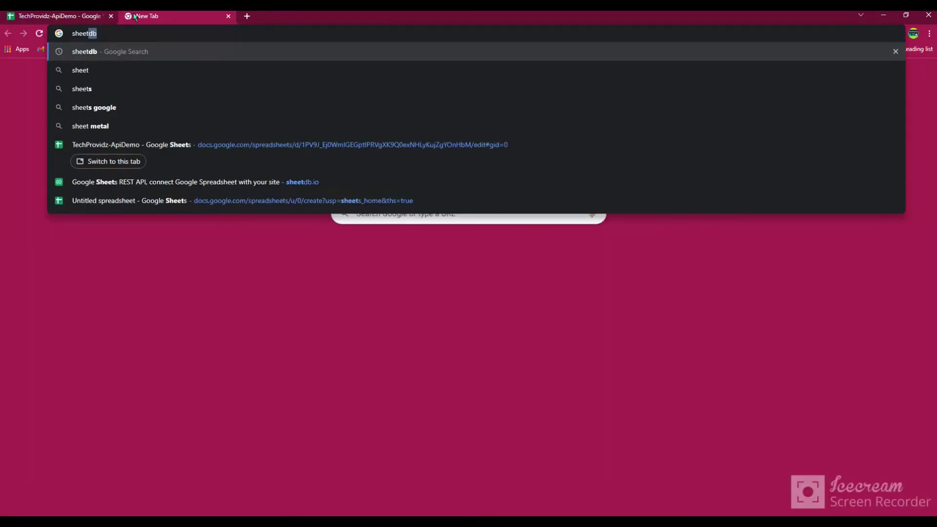
{"action": "type", "text": "b.io"}
{"action": "key", "text": "Return"}
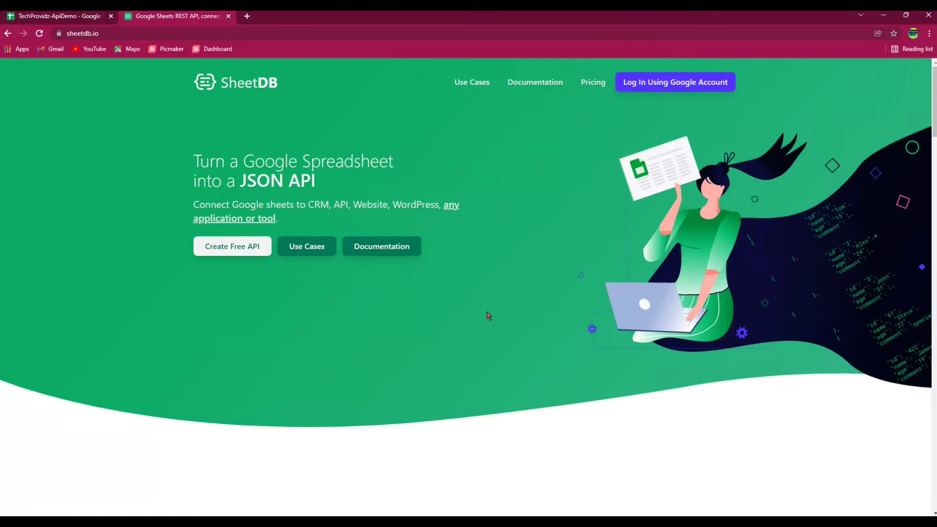
{"action": "left_click", "coordinate": [83, 16]}
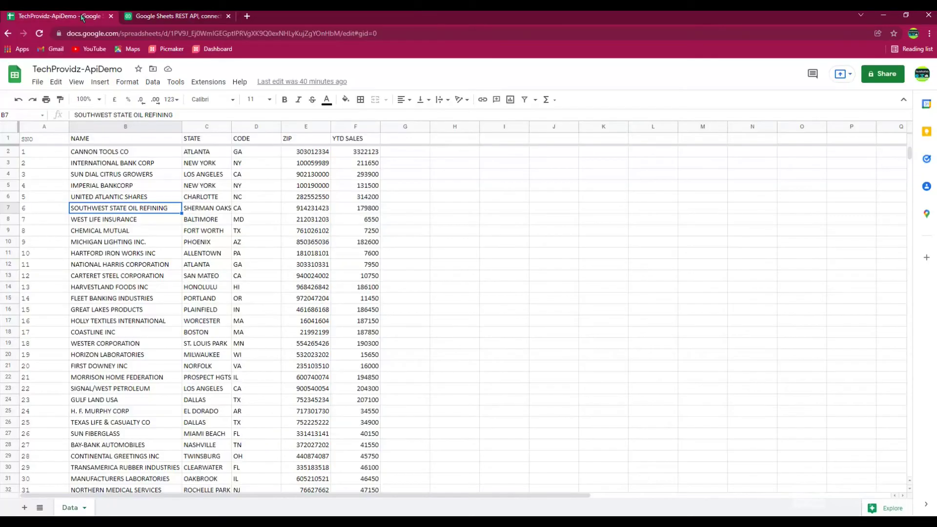
{"action": "left_click", "coordinate": [168, 17]}
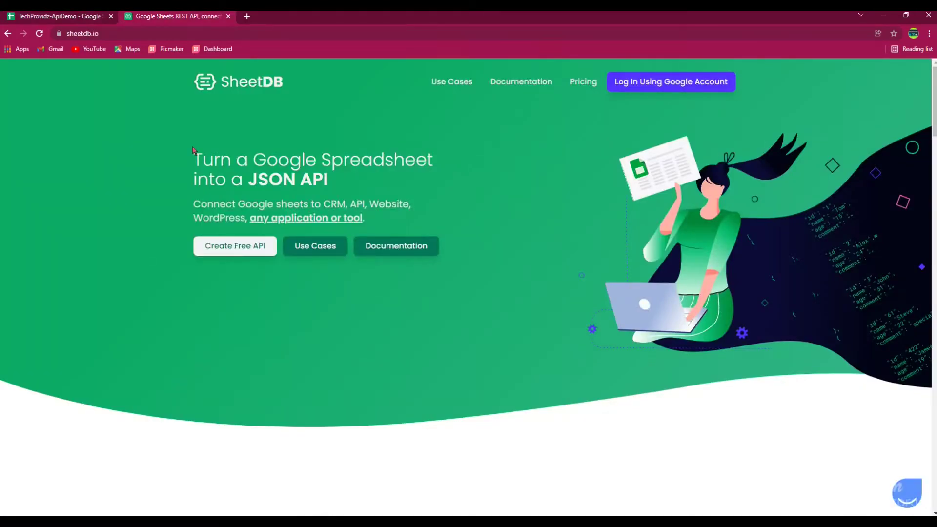
{"action": "left_click", "coordinate": [661, 89]}
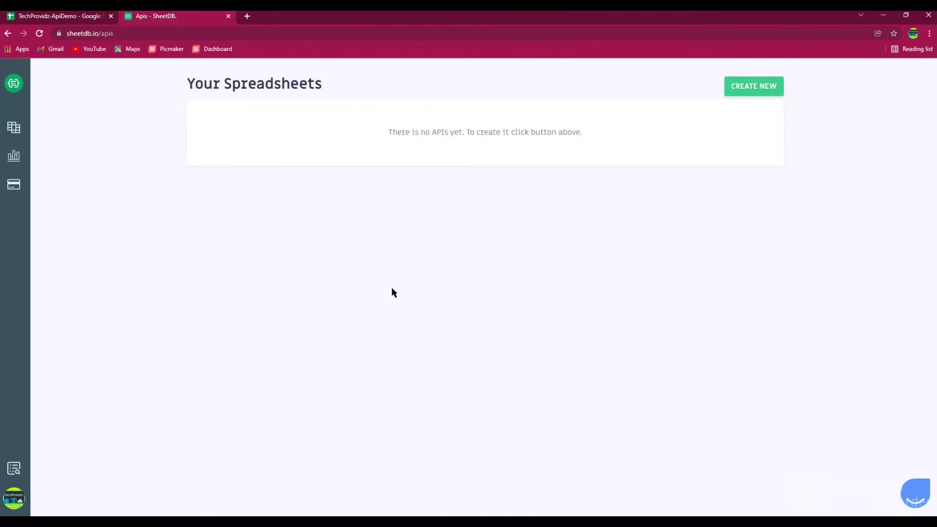
Create a new SheetDB API by pasting the TechProvidz-ApiDemo spreadsheet URL into the form.
{"action": "left_click", "coordinate": [761, 88]}
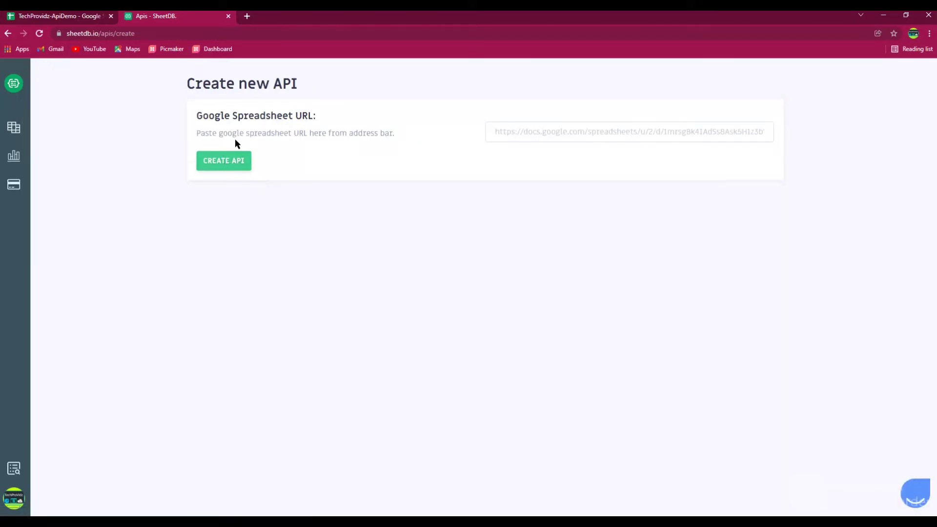
{"action": "left_click", "coordinate": [58, 16]}
{"action": "left_click", "coordinate": [410, 33]}
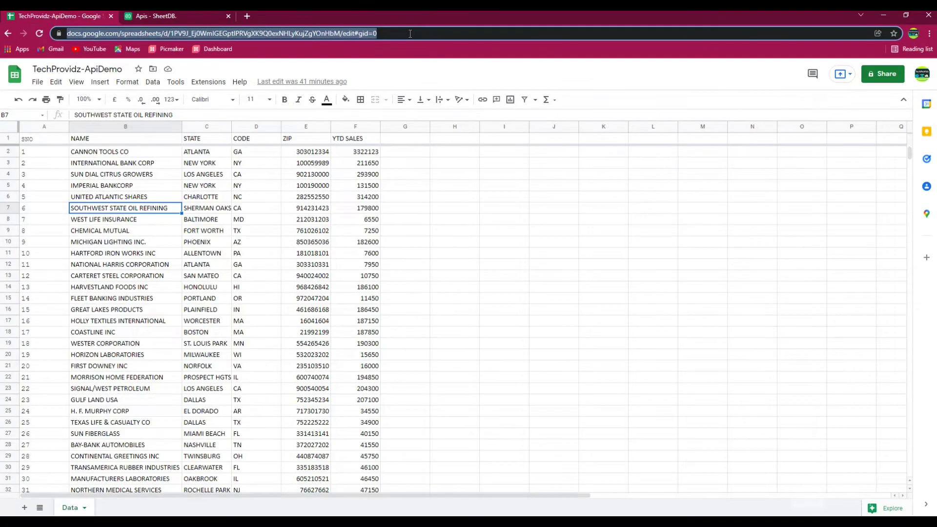
{"action": "left_click", "coordinate": [211, 16]}
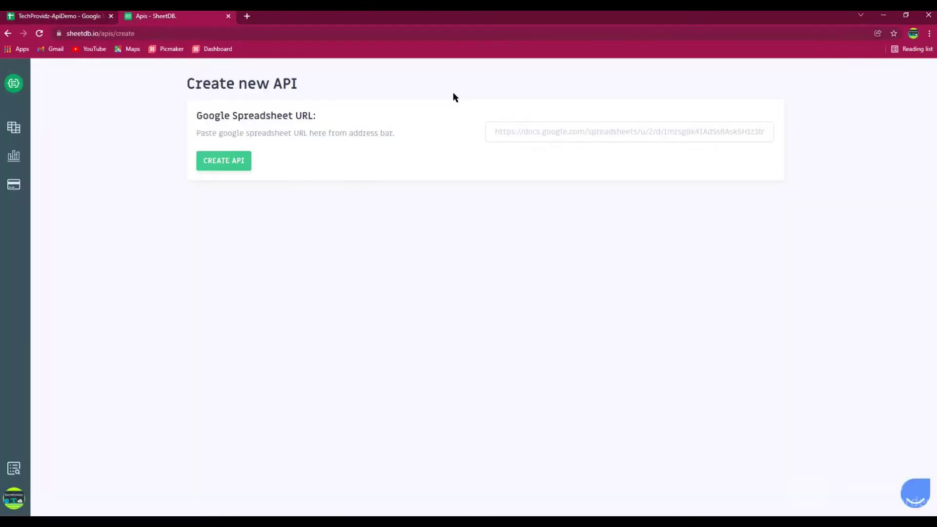
{"action": "left_click", "coordinate": [557, 126]}
{"action": "key", "text": "ctrl+v"}
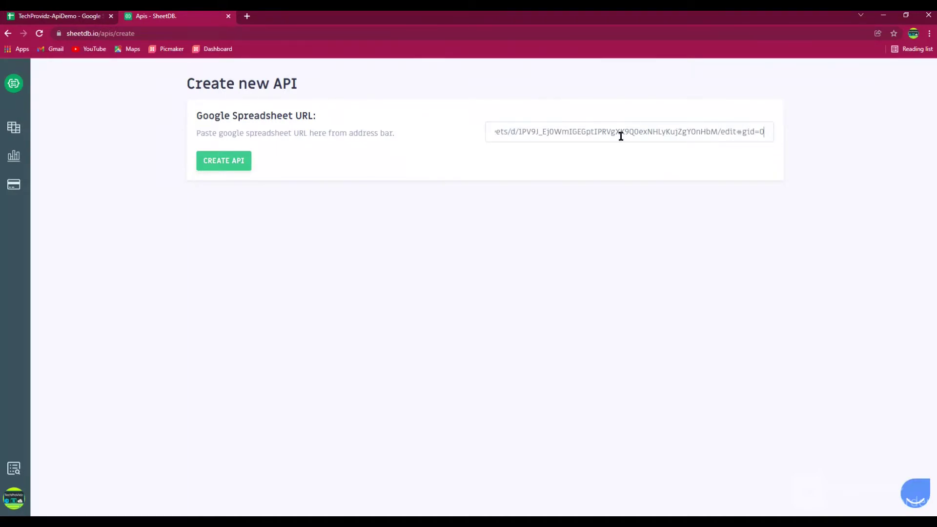
{"action": "left_click", "coordinate": [240, 166]}
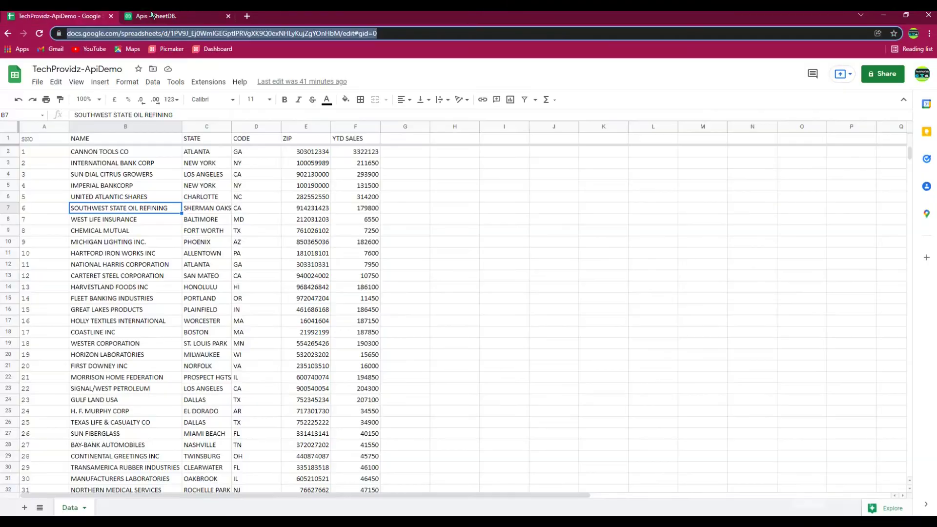
Glance at IMPERIAL BANKCORP in the sheet, then view the new API listed in SheetDB.
{"action": "left_click", "coordinate": [59, 16]}
{"action": "left_click", "coordinate": [117, 186]}
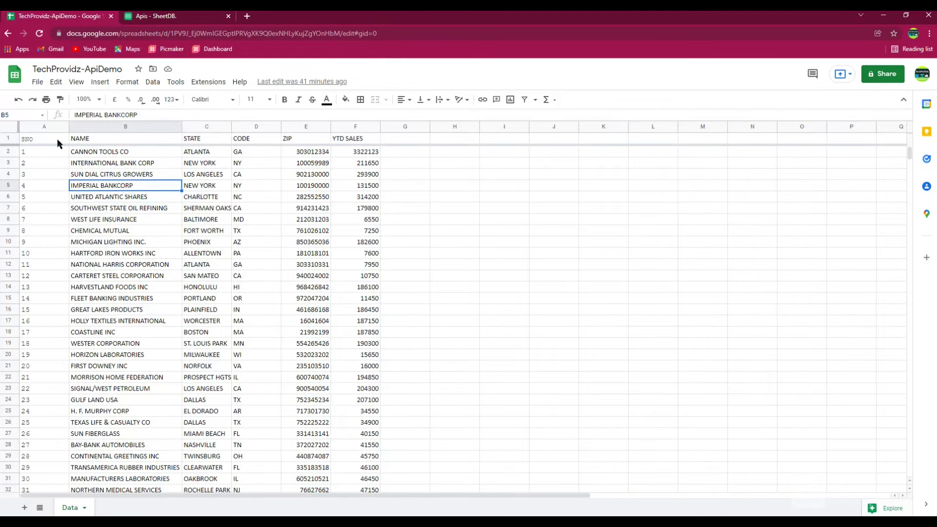
{"action": "scroll", "coordinate": [326, 286], "scroll_direction": "down", "scroll_amount": 5}
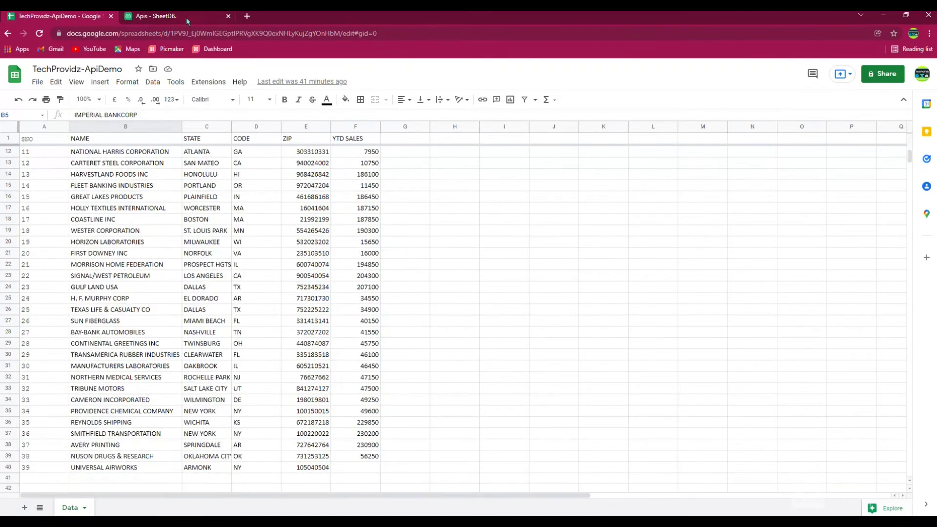
{"action": "left_click", "coordinate": [155, 16]}
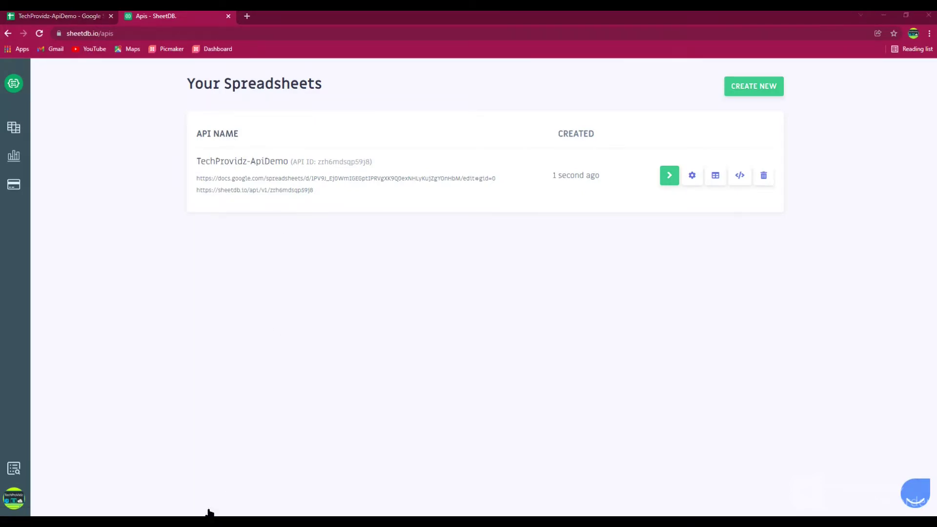
Send a GET to the pasted SheetDB endpoint and examine the returned JSON records.
{"action": "left_click", "coordinate": [275, 106]}
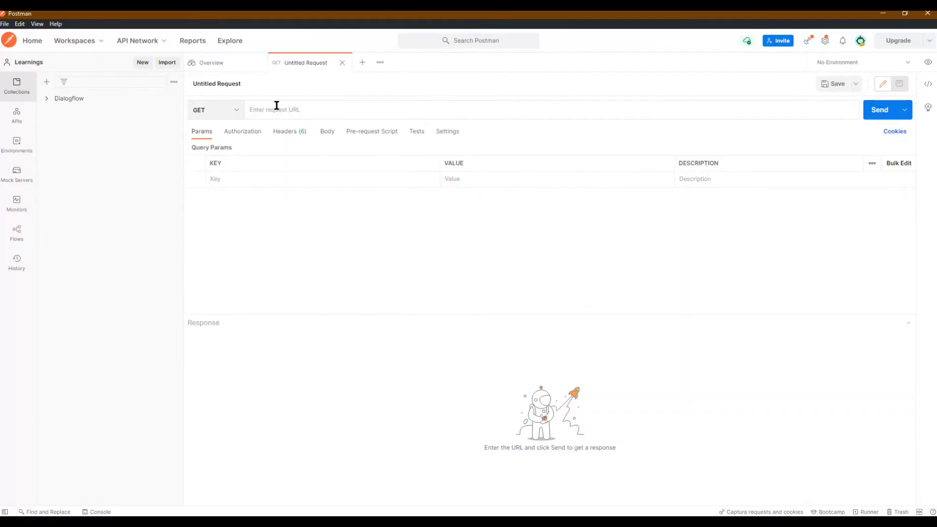
{"action": "key", "text": "ctrl+v"}
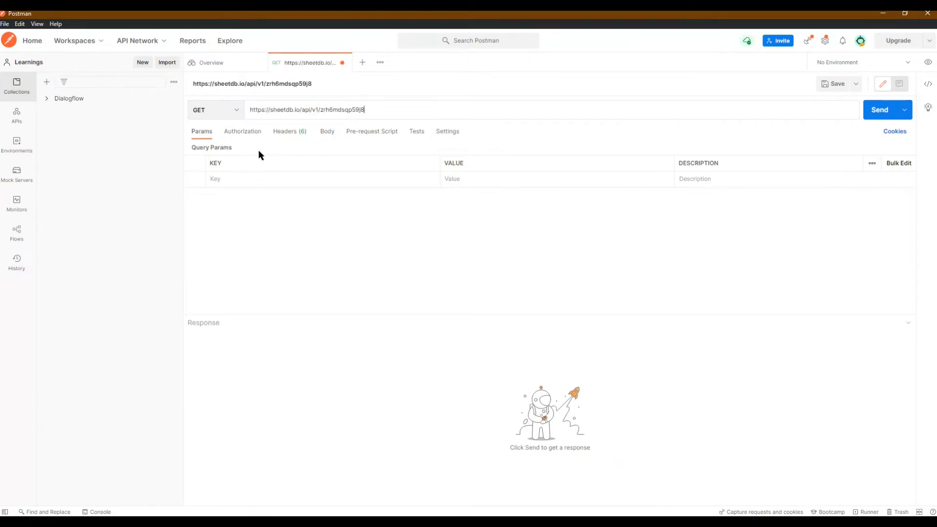
{"action": "left_click", "coordinate": [880, 110]}
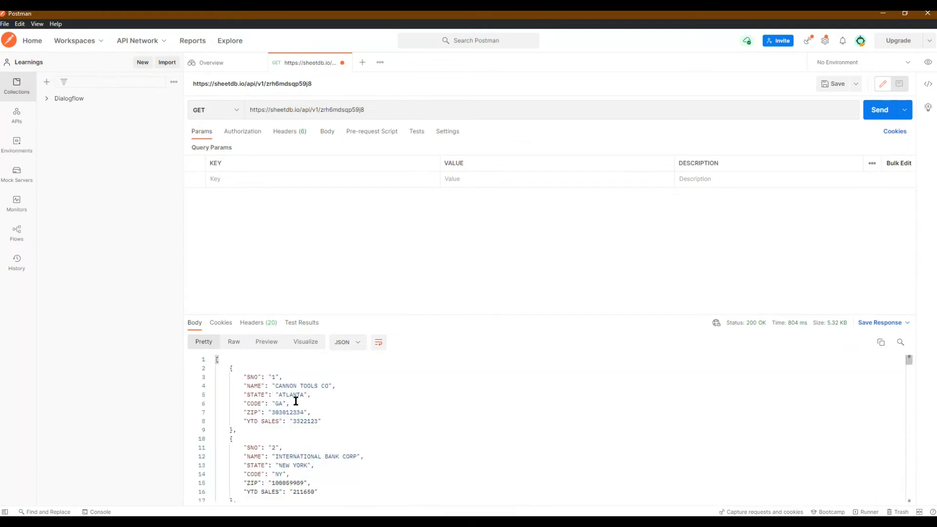
{"action": "left_click", "coordinate": [356, 418]}
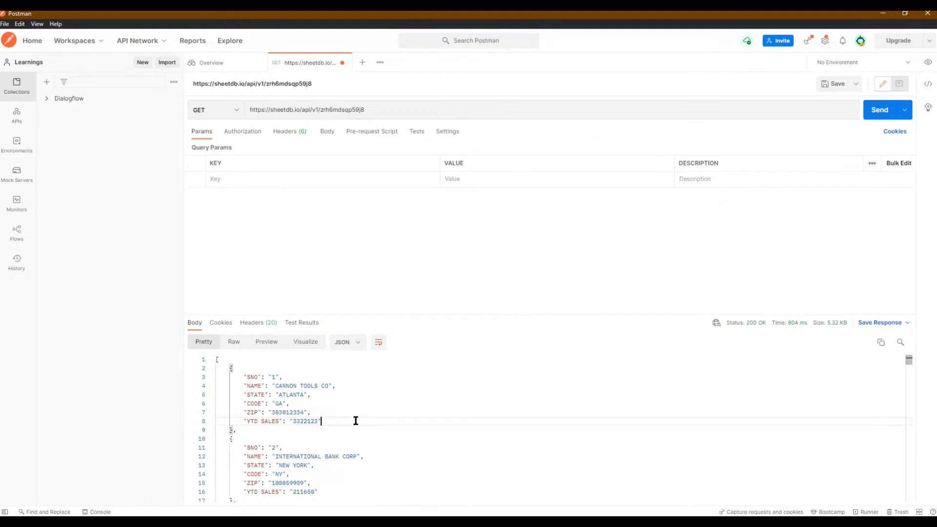
{"action": "scroll", "coordinate": [355, 420], "scroll_direction": "down", "scroll_amount": 2}
{"action": "scroll", "coordinate": [355, 425], "scroll_direction": "down", "scroll_amount": 1}
{"action": "scroll", "coordinate": [356, 431], "scroll_direction": "down", "scroll_amount": 2}
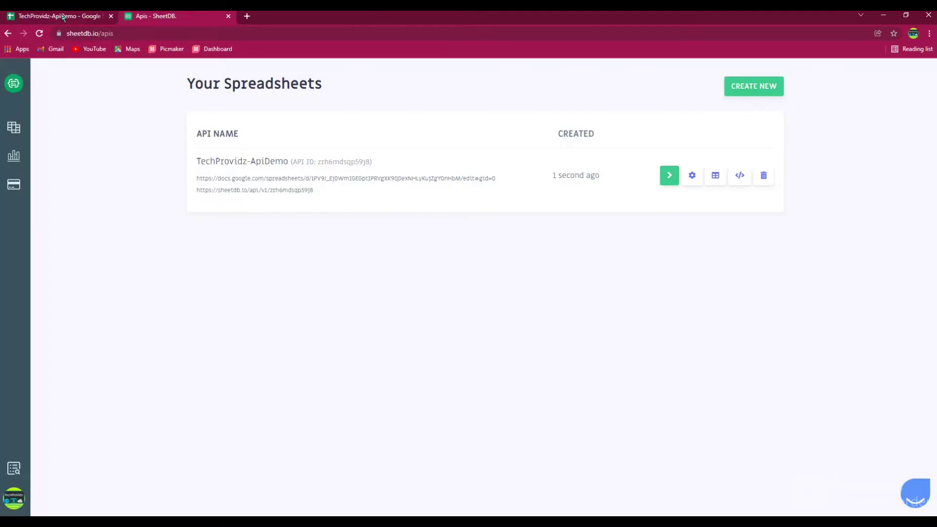
Compare the JSON response against the spreadsheet rows by switching between them.
{"action": "left_click", "coordinate": [63, 17]}
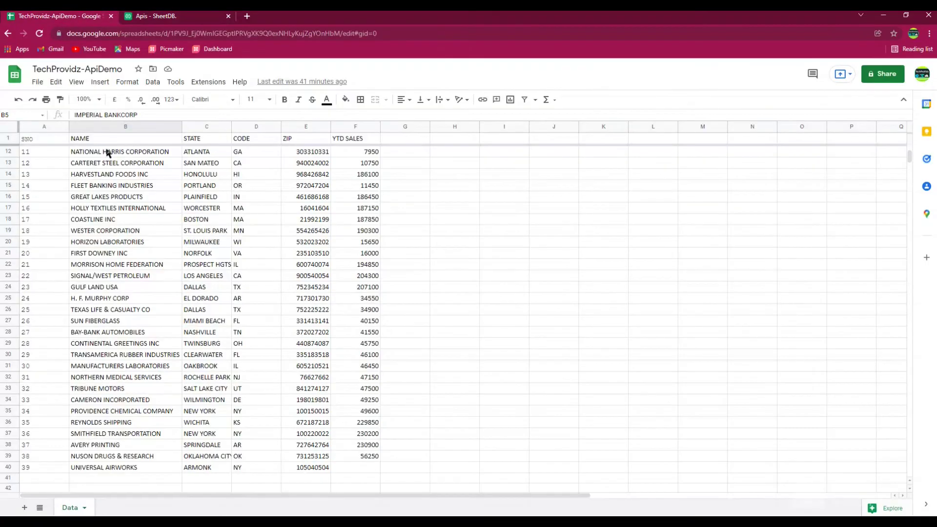
{"action": "key", "text": "alt+Tab"}
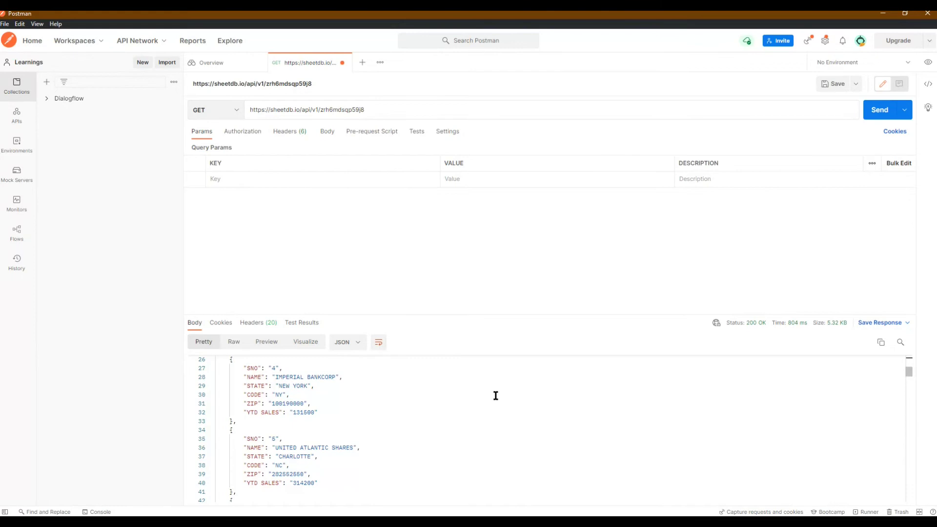
{"action": "key", "text": "alt+Tab"}
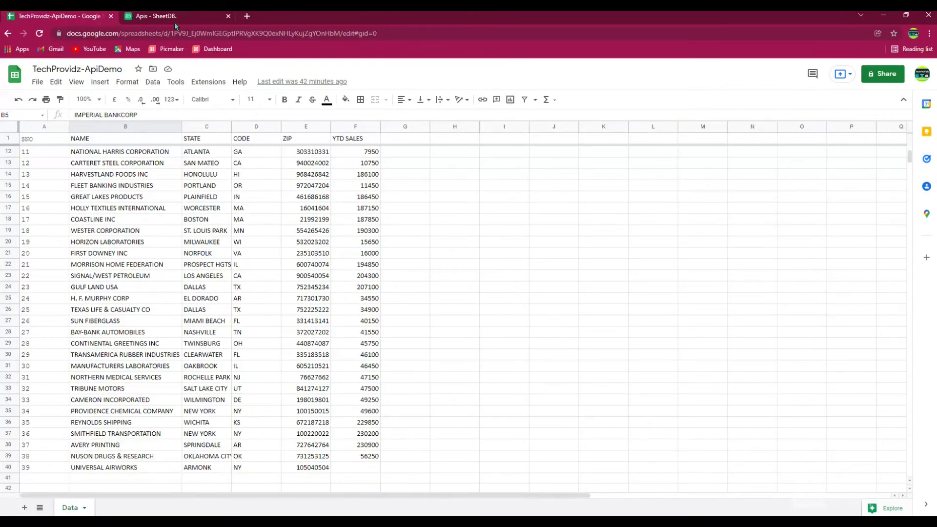
Enable Basic Auth in the TechProvidz-ApiDemo API settings, copy the login and save.
{"action": "left_click", "coordinate": [176, 17]}
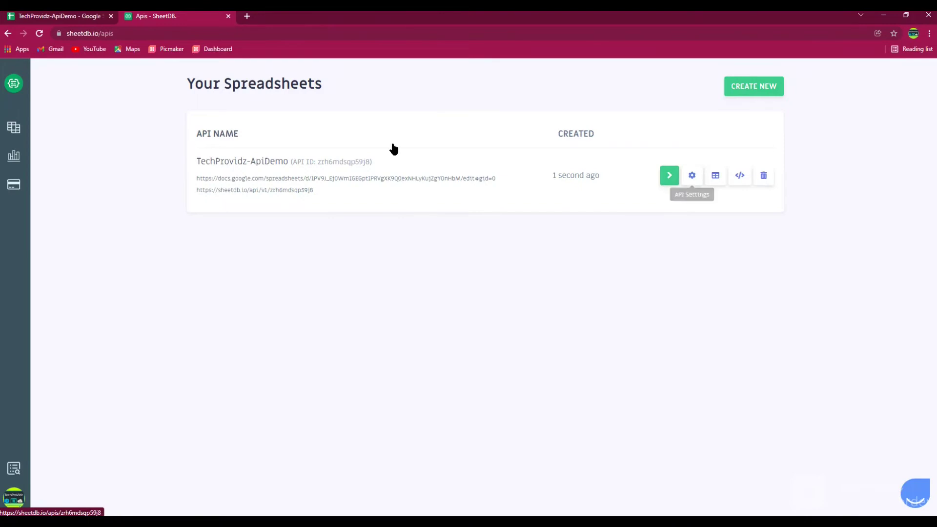
{"action": "left_click", "coordinate": [693, 177]}
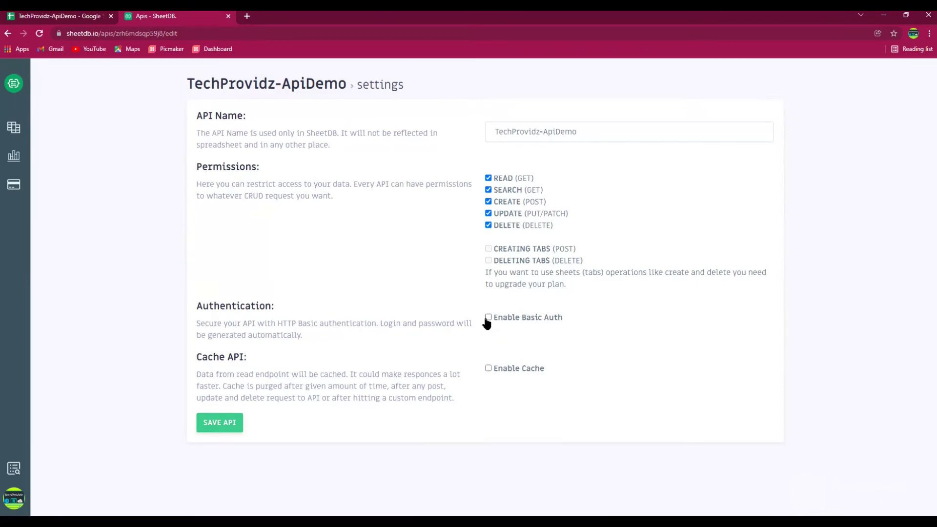
{"action": "left_click", "coordinate": [490, 320]}
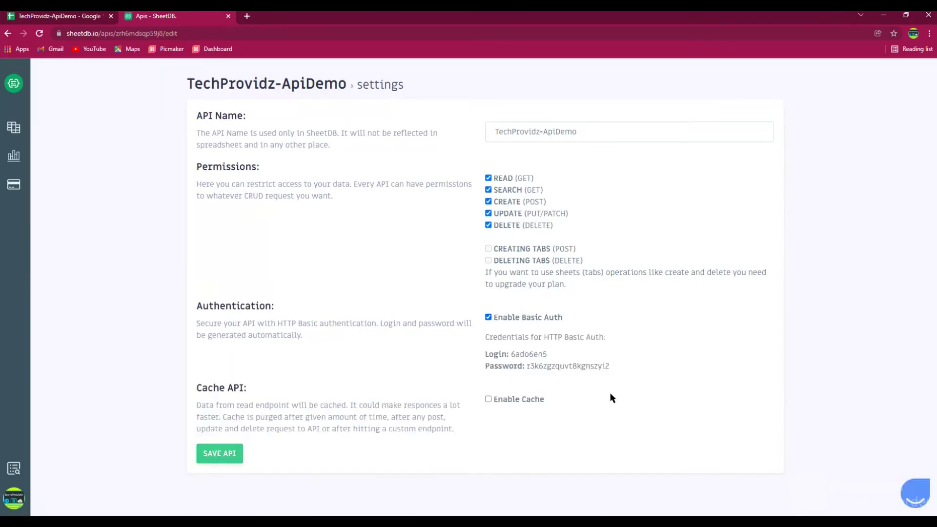
{"action": "left_click", "coordinate": [533, 358]}
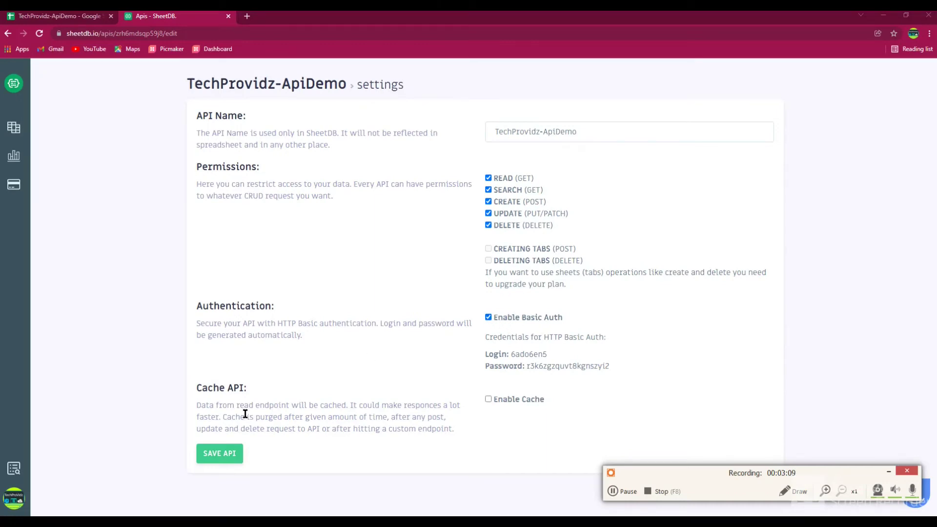
{"action": "left_click", "coordinate": [235, 455]}
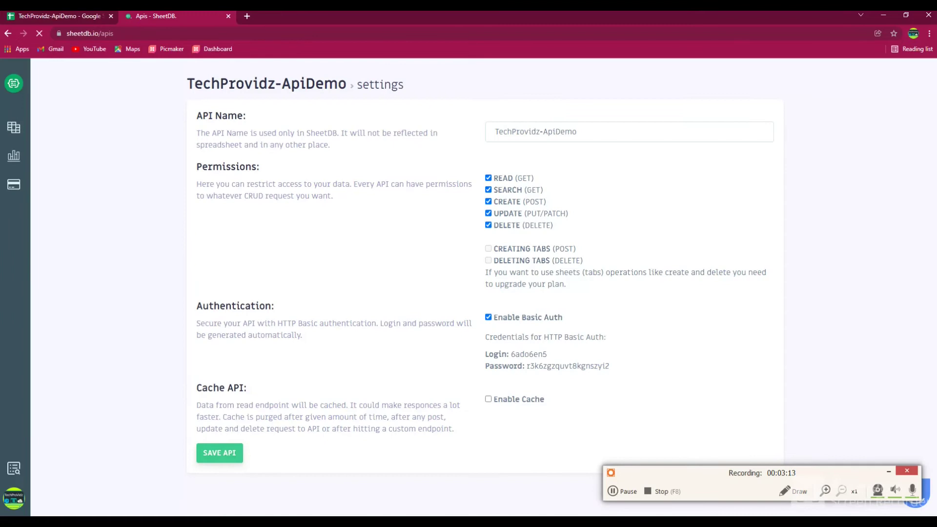
Resend the Postman GET, which now returns 401 Unauthorized.
{"action": "key", "text": "alt+Tab"}
{"action": "left_click", "coordinate": [876, 111]}
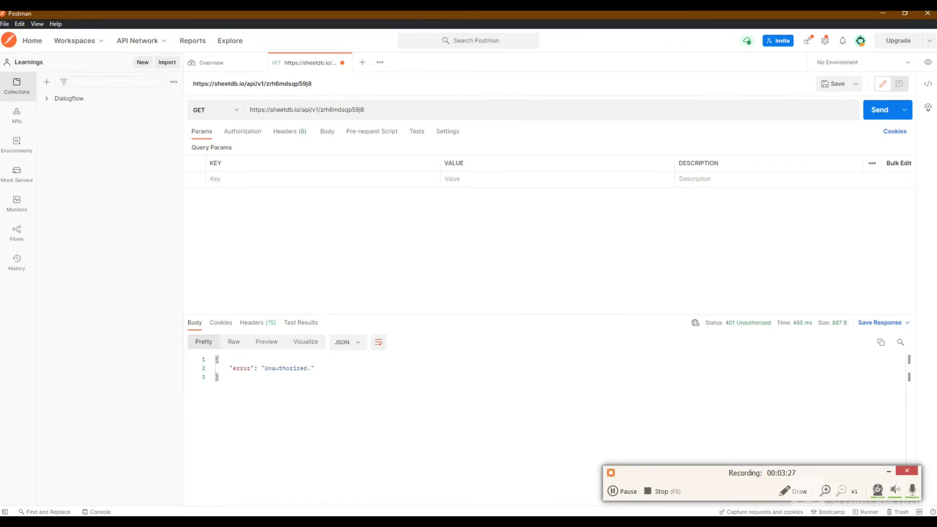
{"action": "key", "text": "alt+Tab"}
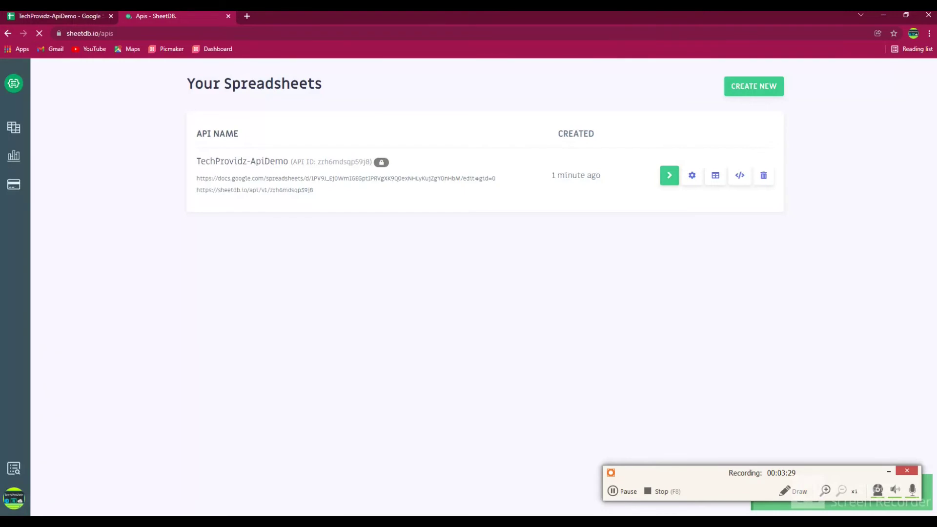
{"action": "left_click", "coordinate": [692, 178]}
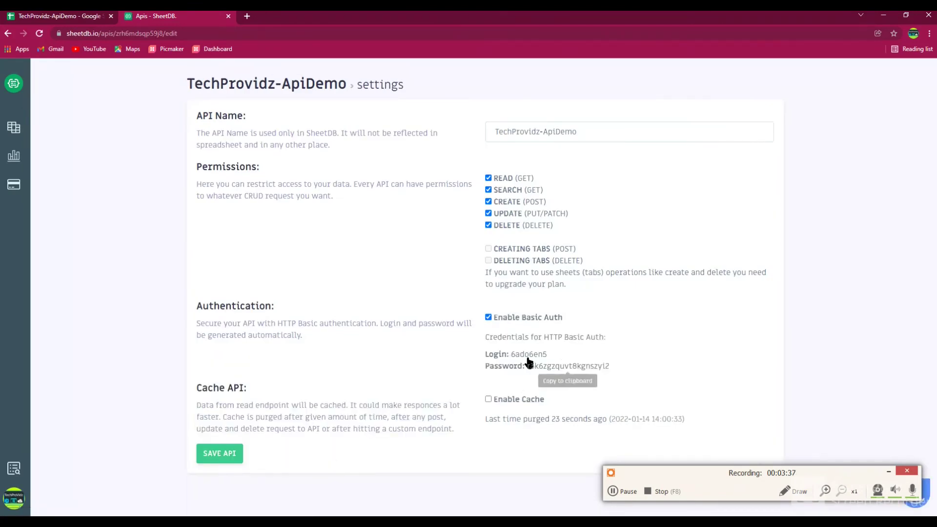
{"action": "left_click", "coordinate": [529, 356]}
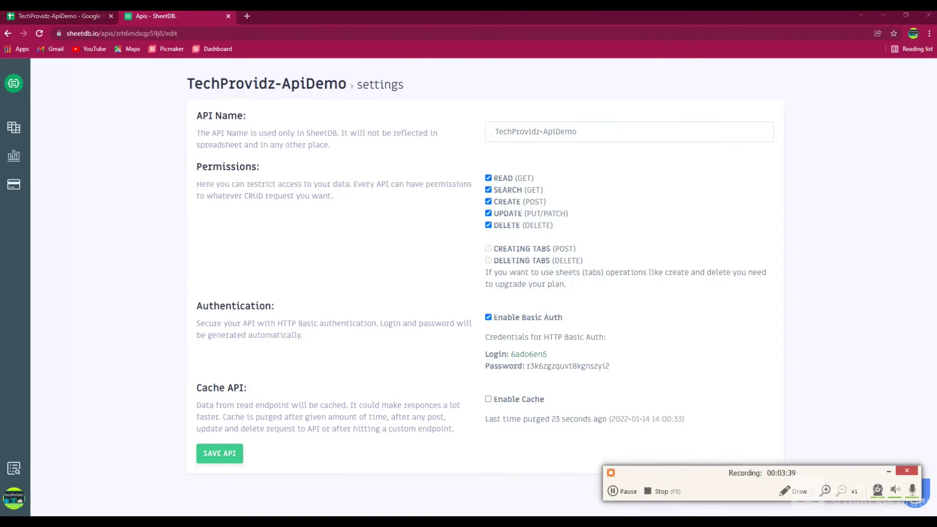
Set the request's authorization to Basic Auth and paste the SheetDB login as username.
{"action": "key", "text": "alt+Tab"}
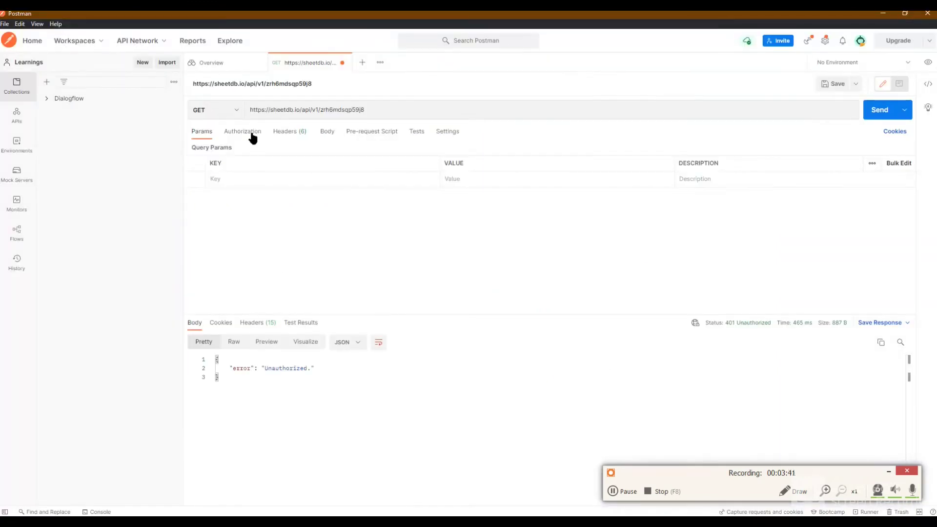
{"action": "left_click", "coordinate": [249, 135]}
{"action": "left_click", "coordinate": [367, 160]}
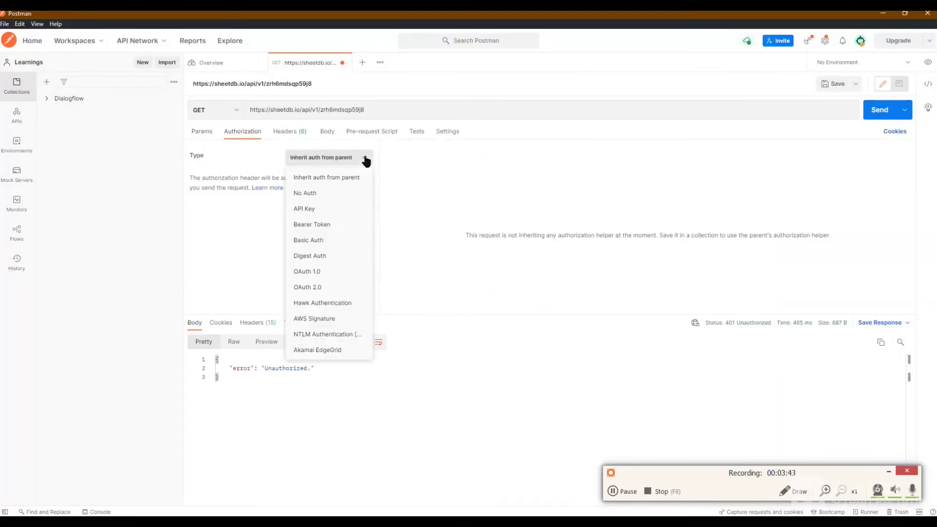
{"action": "left_click", "coordinate": [321, 241]}
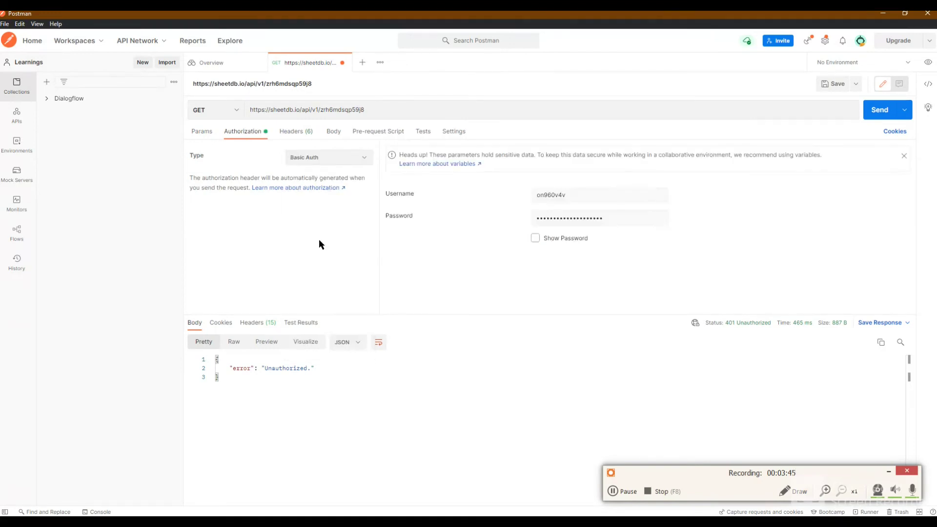
{"action": "double_click", "coordinate": [573, 197]}
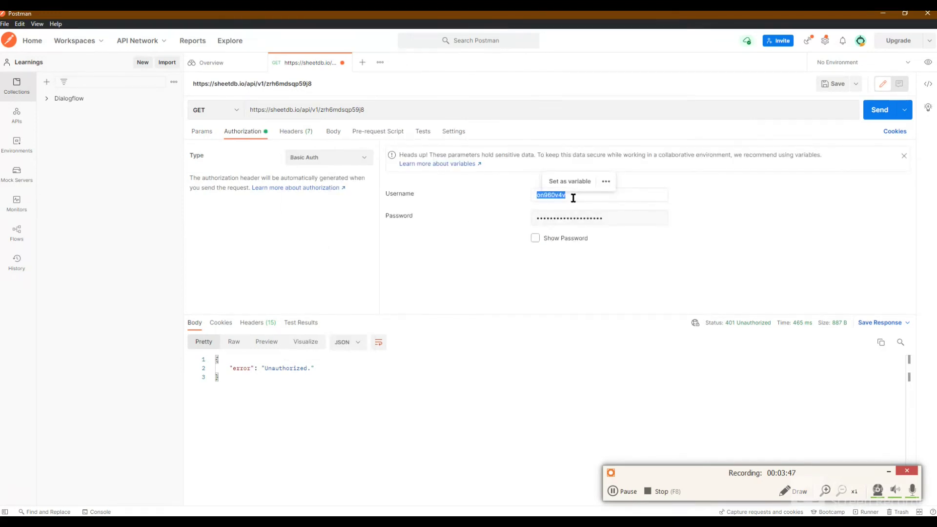
{"action": "key", "text": "ctrl+v"}
Paste the SheetDB password and resend the request, getting 200 OK with the rows.
{"action": "key", "text": "alt+Tab"}
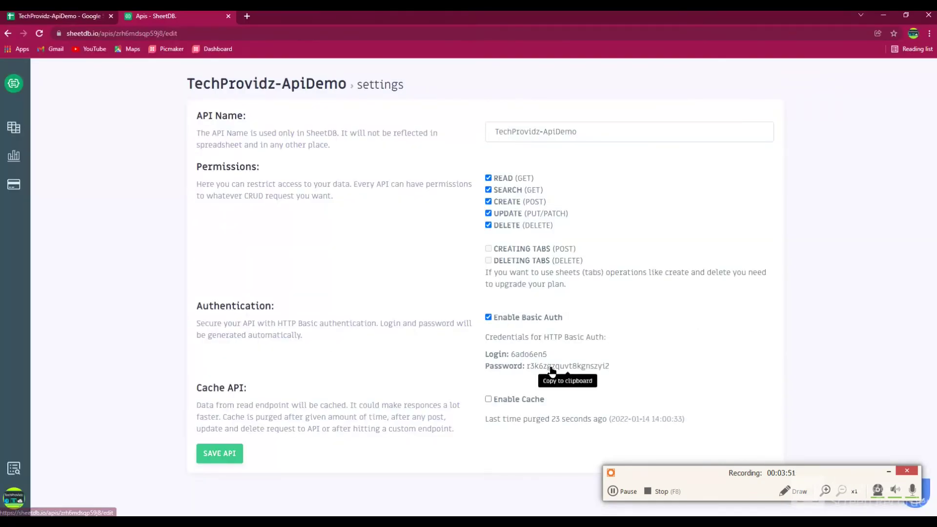
{"action": "key", "text": "alt+Tab"}
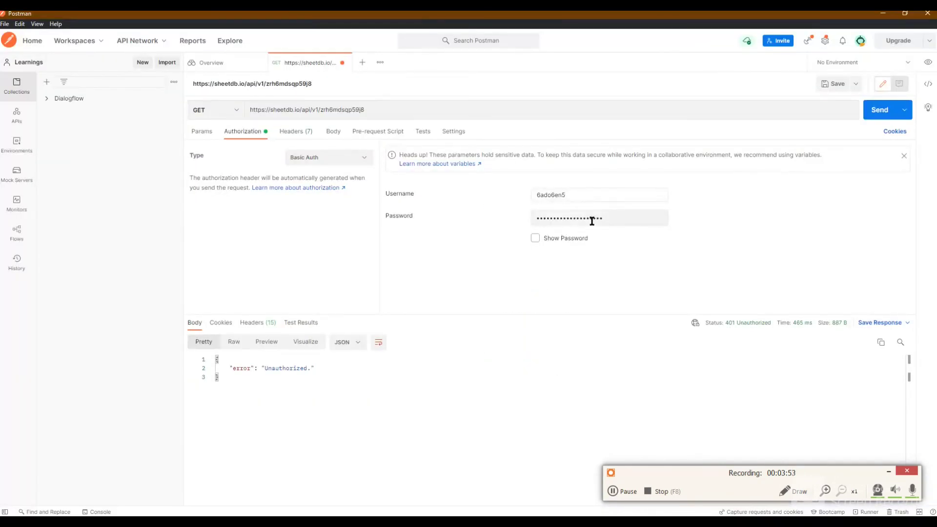
{"action": "double_click", "coordinate": [592, 218]}
{"action": "key", "text": "ctrl+v"}
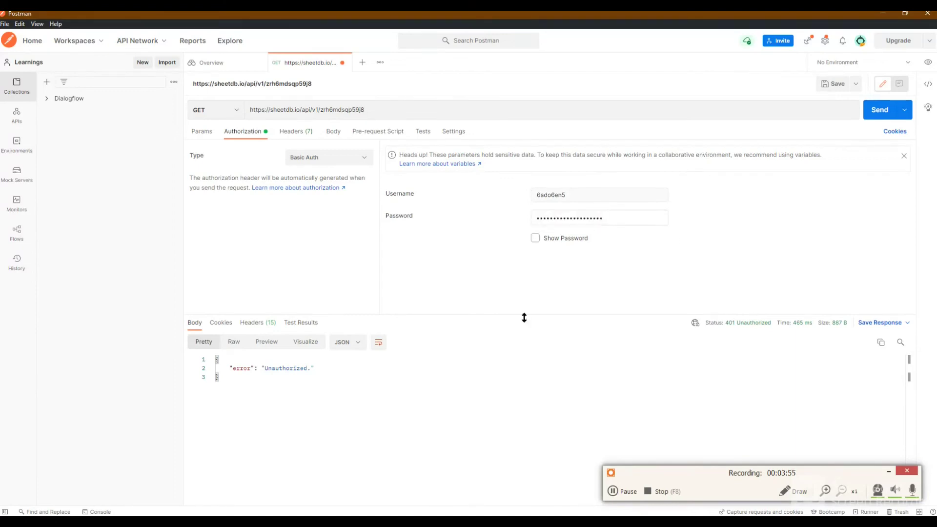
{"action": "left_click", "coordinate": [873, 119]}
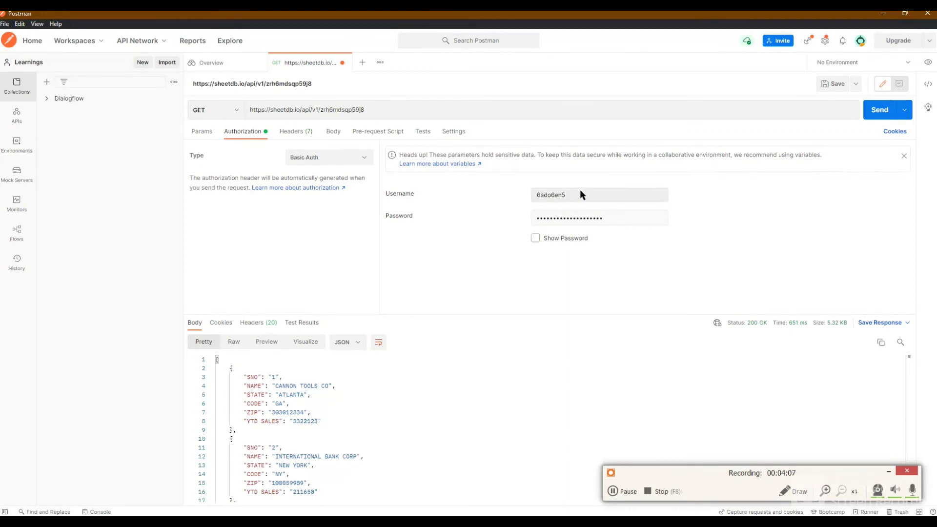
{"action": "key", "text": "alt+Tab"}
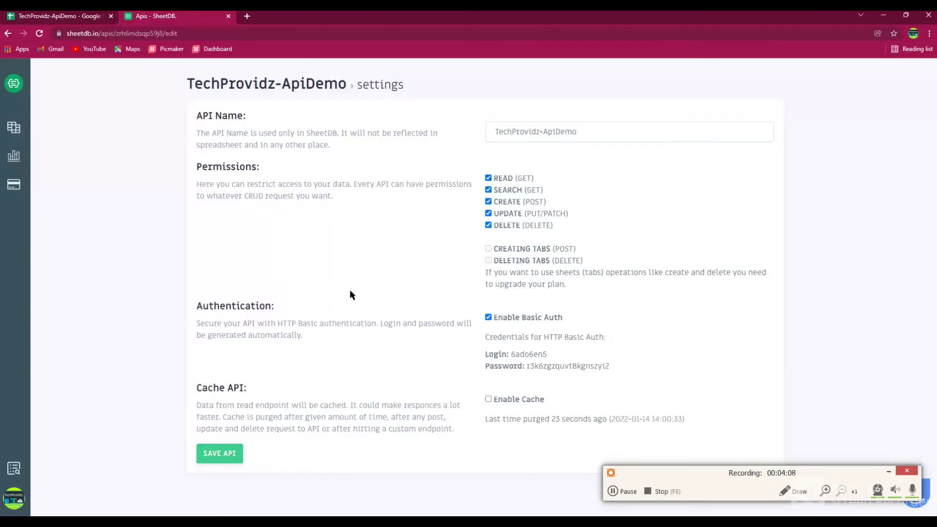
{"action": "left_click", "coordinate": [80, 17]}
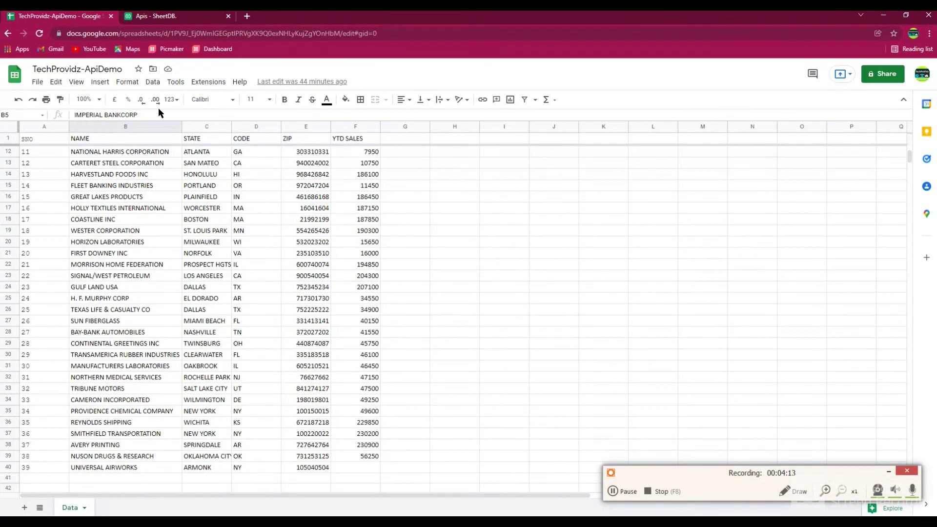
{"action": "key", "text": "alt+Tab"}
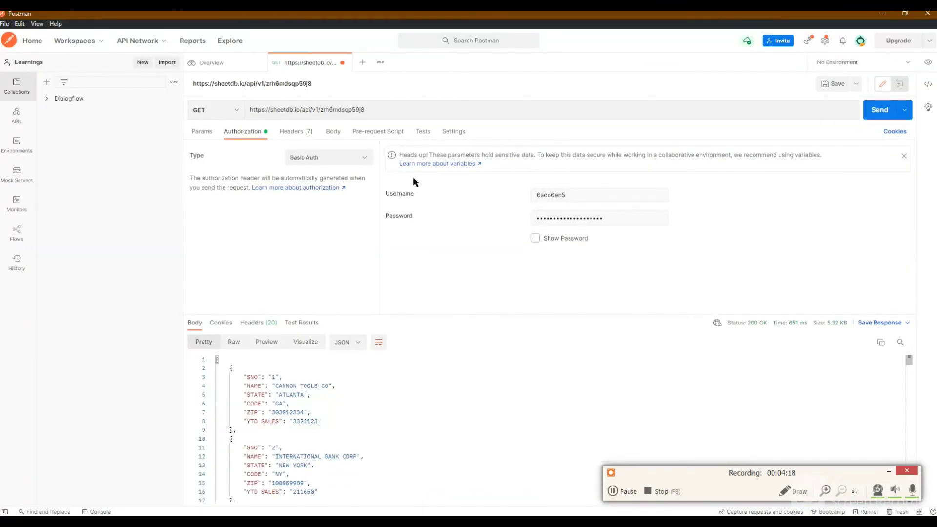
{"action": "key", "text": "alt+Tab"}
{"action": "key", "text": "alt+Tab"}
{"action": "key", "text": "alt+Tab"}
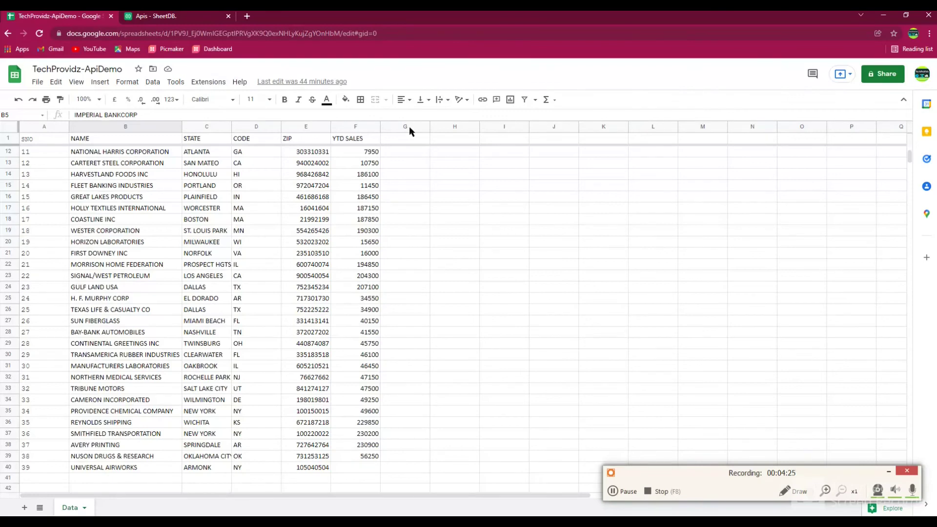
{"action": "key", "text": "alt+Tab"}
{"action": "key", "text": "alt+Tab"}
{"action": "left_click", "coordinate": [175, 16]}
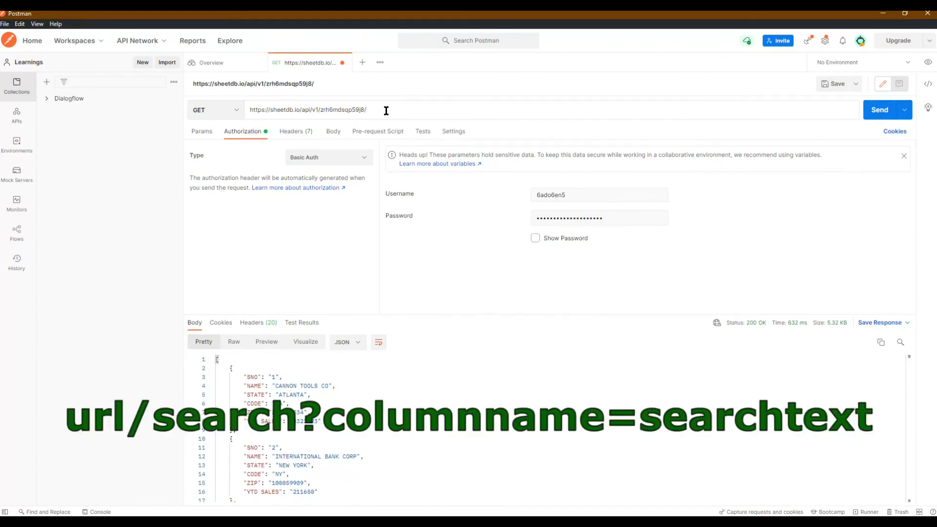
{"action": "type", "text": "sear"}
{"action": "type", "text": "ch?"}
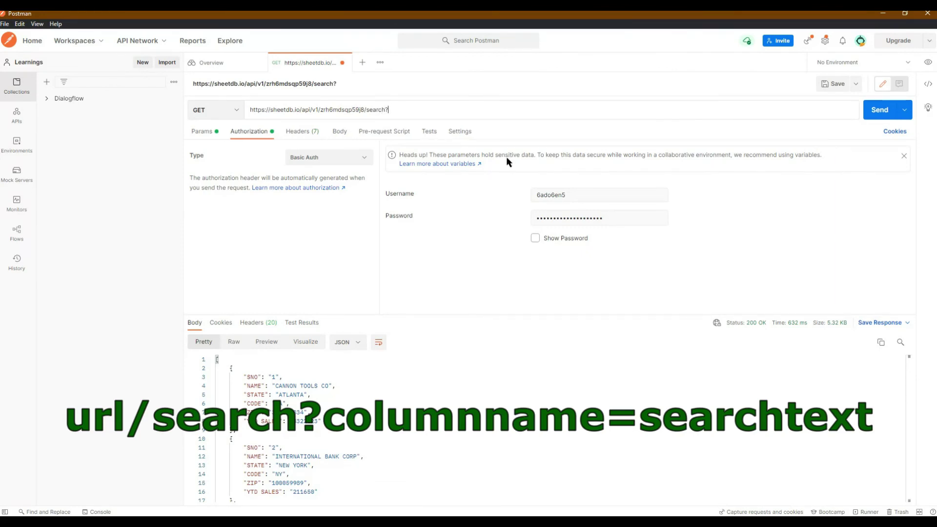
{"action": "type", "text": "CODE"}
{"action": "type", "text": "="}
{"action": "type", "text": "NY"}
Send the search?CODE=NY request and get back only the New York rows.
{"action": "left_click", "coordinate": [879, 110]}
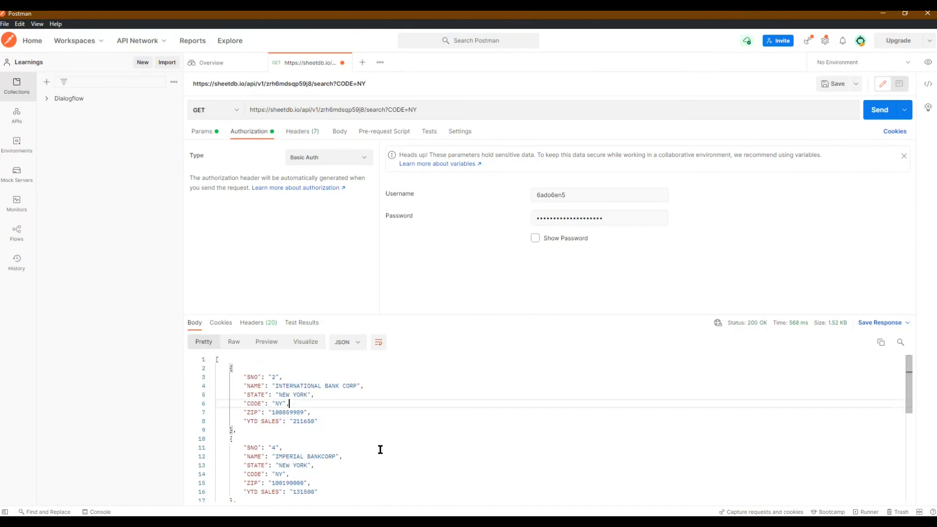
{"action": "scroll", "coordinate": [331, 434], "scroll_direction": "down", "scroll_amount": 2}
{"action": "scroll", "coordinate": [330, 434], "scroll_direction": "down", "scroll_amount": 3}
{"action": "scroll", "coordinate": [339, 439], "scroll_direction": "up", "scroll_amount": 3}
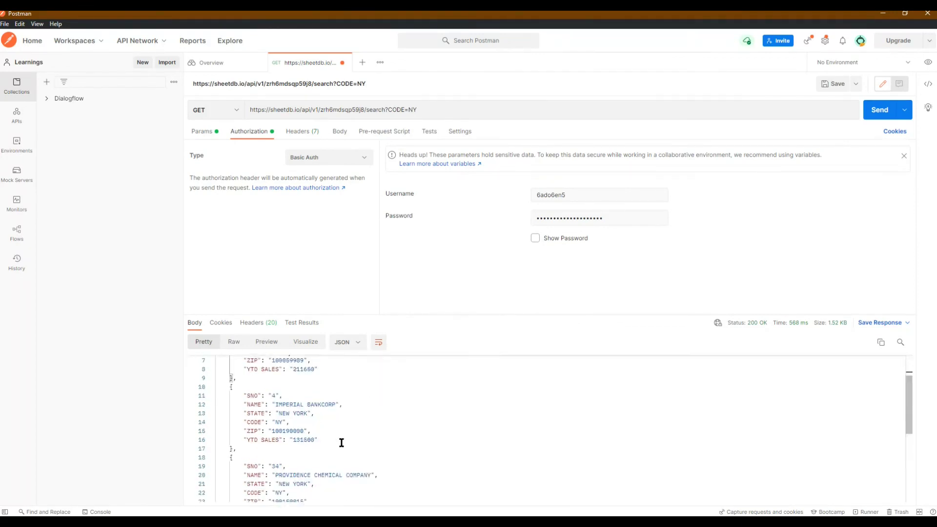
{"action": "scroll", "coordinate": [342, 441], "scroll_direction": "up", "scroll_amount": 2}
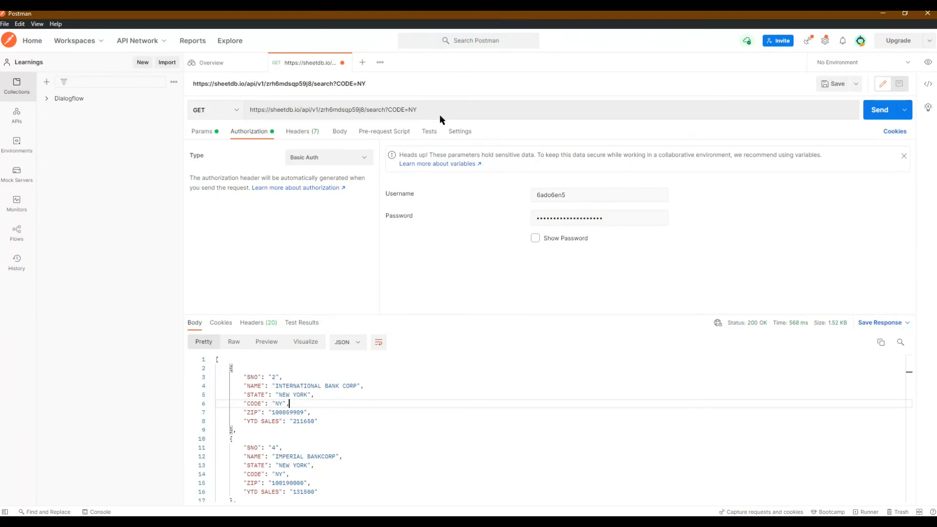
Load the SheetDB documentation in a separate browser tab from the homepage.
{"action": "key", "text": "alt+Tab"}
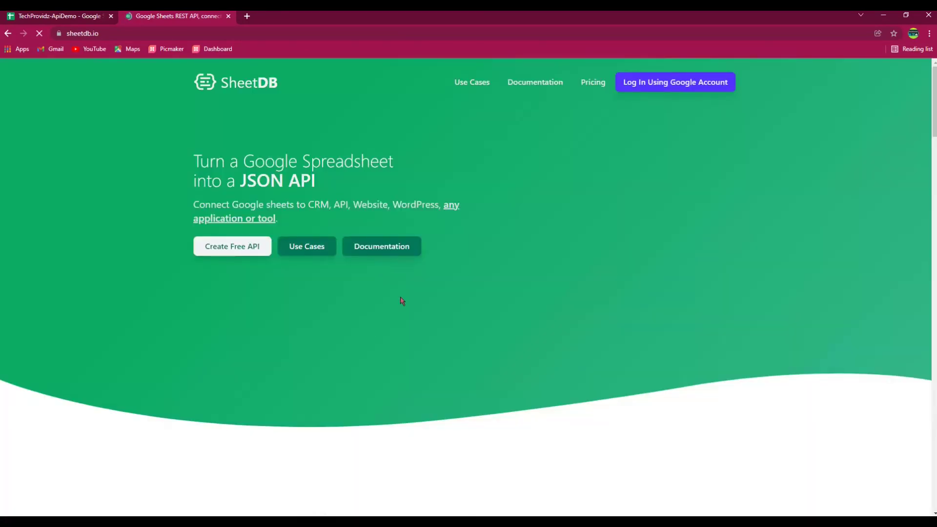
{"action": "left_click", "coordinate": [392, 249]}
{"action": "key", "text": "ctrl+1"}
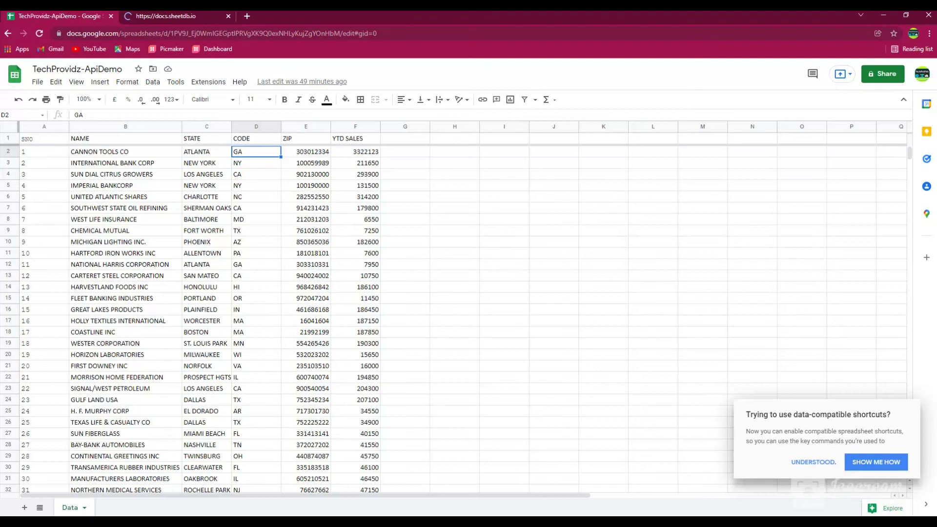